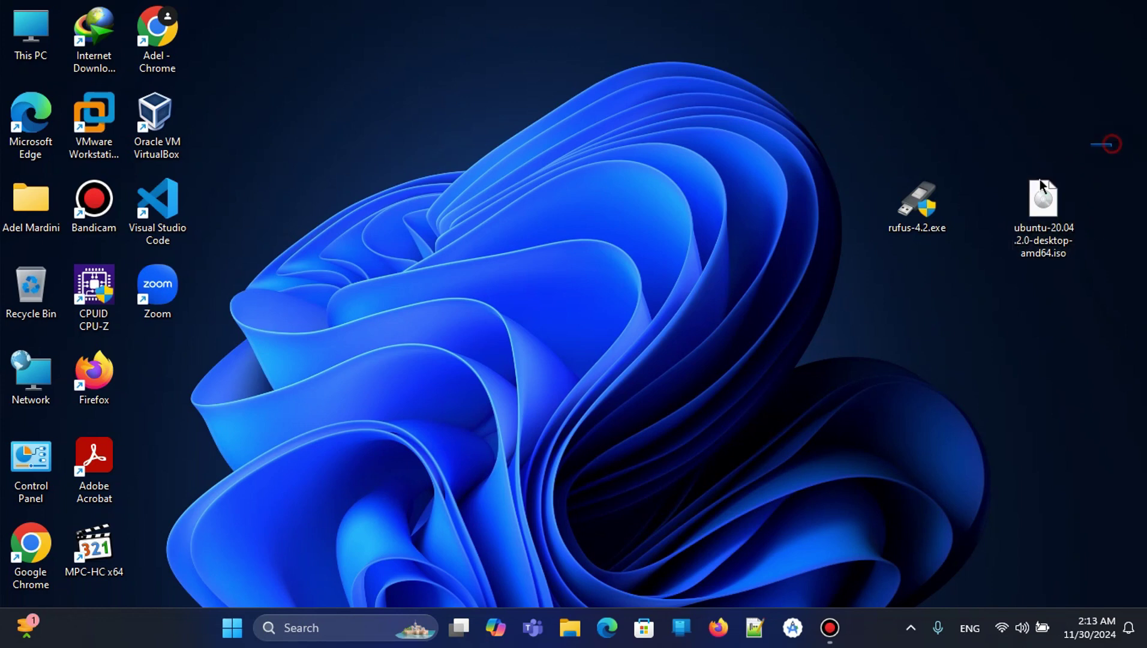
drag(1106, 143, 999, 309)
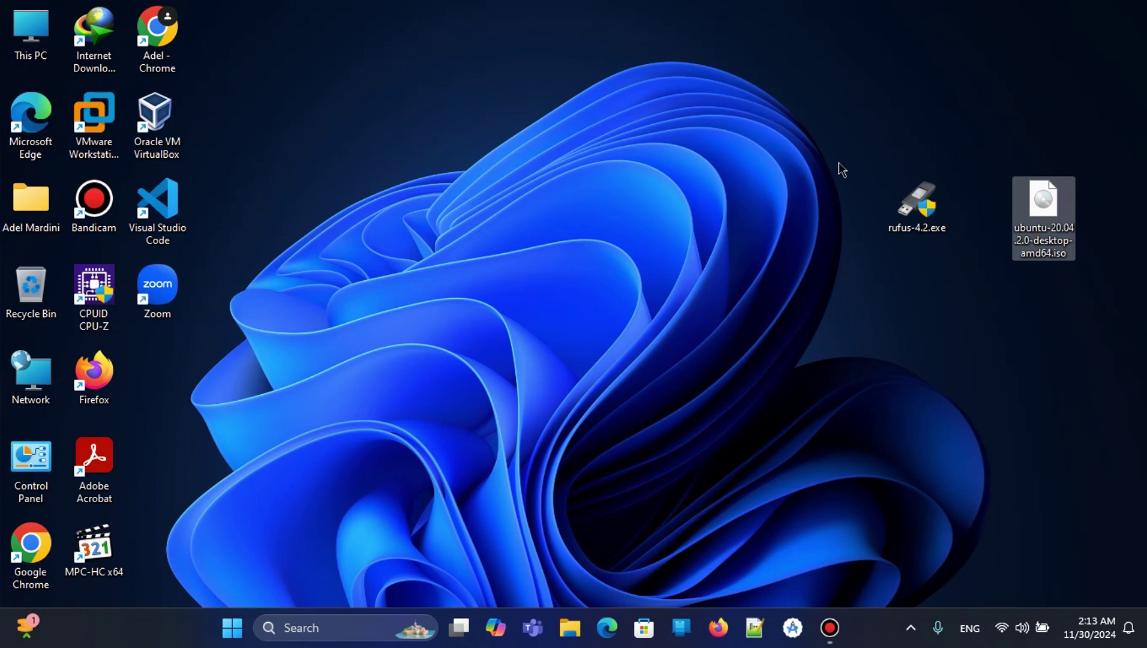
drag(837, 156, 972, 341)
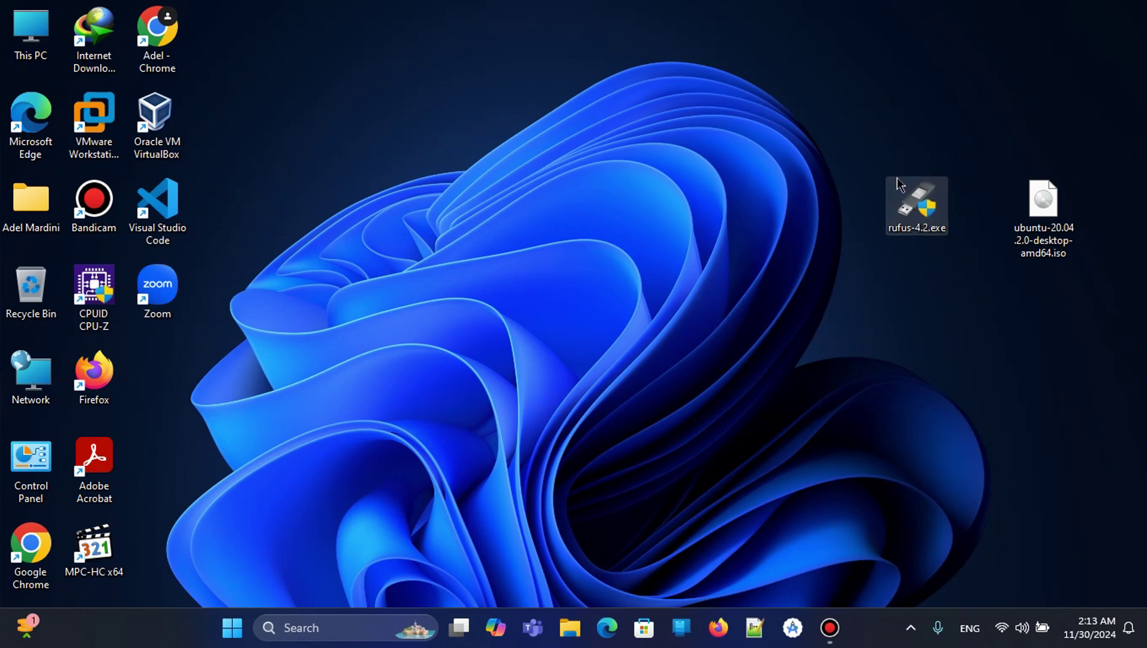
click(913, 201)
click(630, 483)
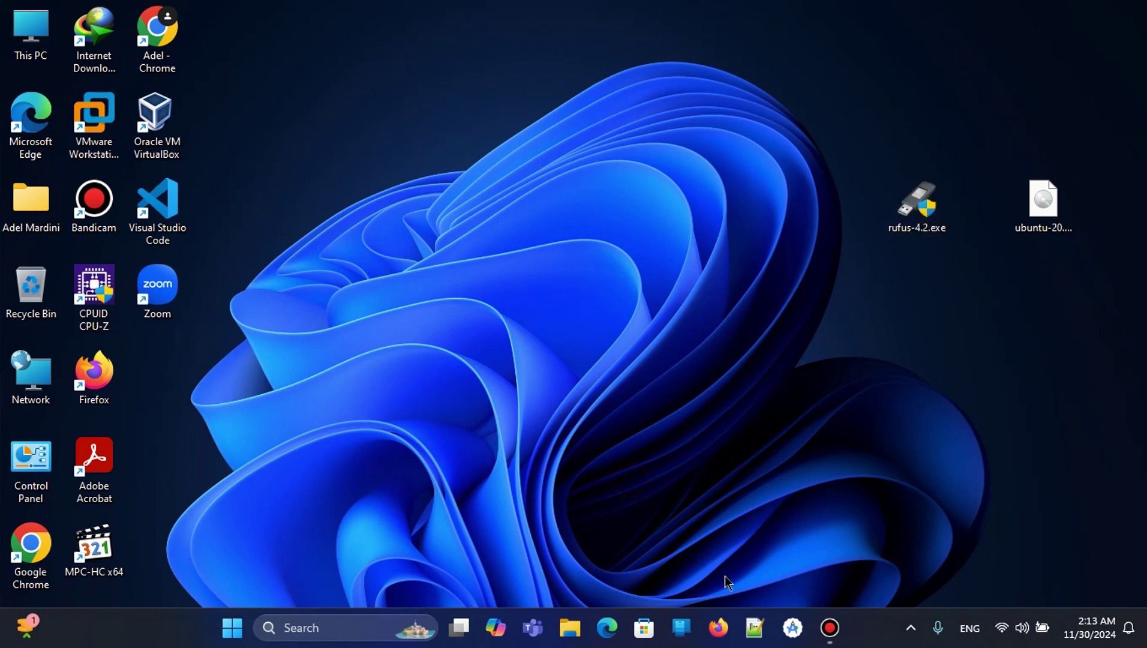
- Search Google for "rufus download" in Chrome and open the official rufus.ie site
mouse_move(831, 635)
double_click(155, 33)
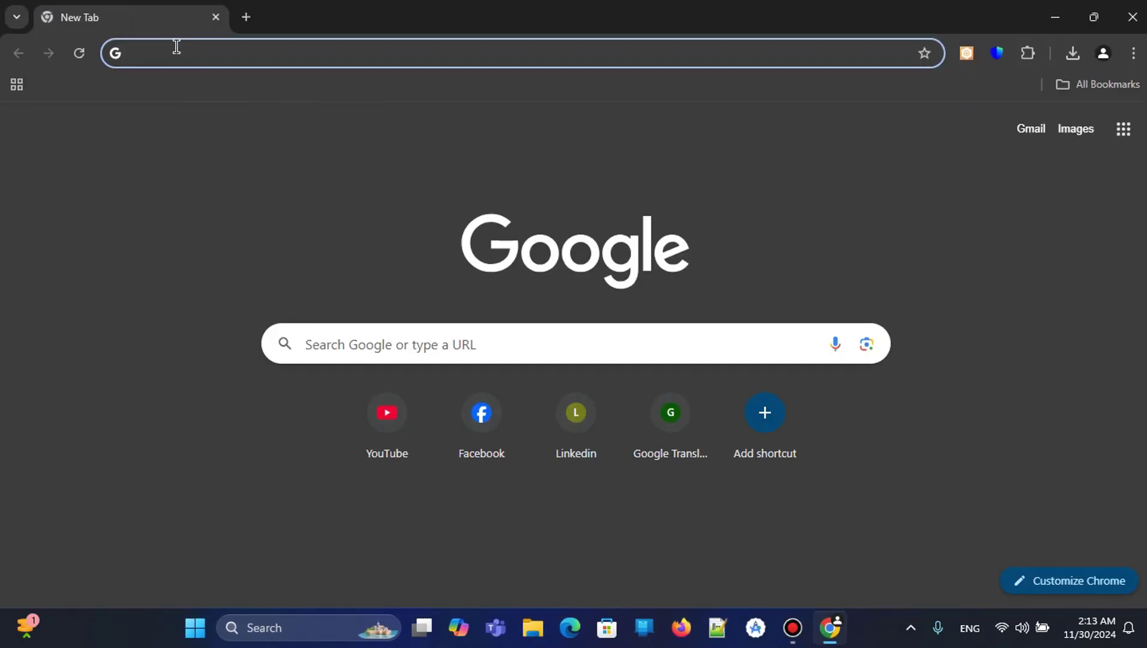
text(ruf)
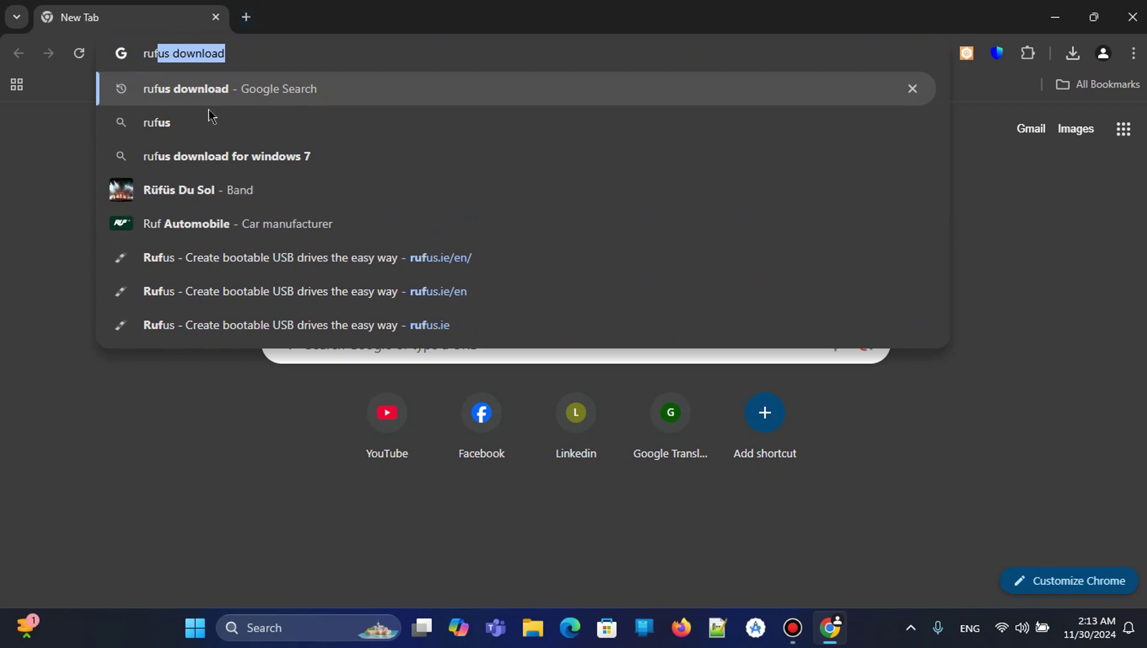
key(Return)
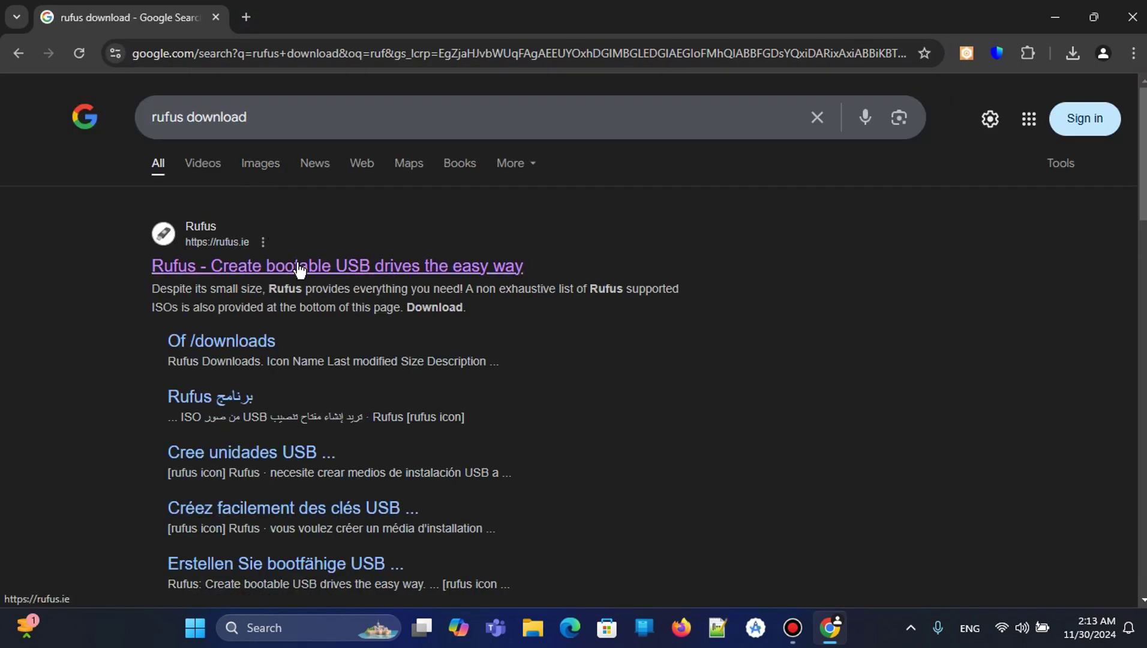
click(297, 267)
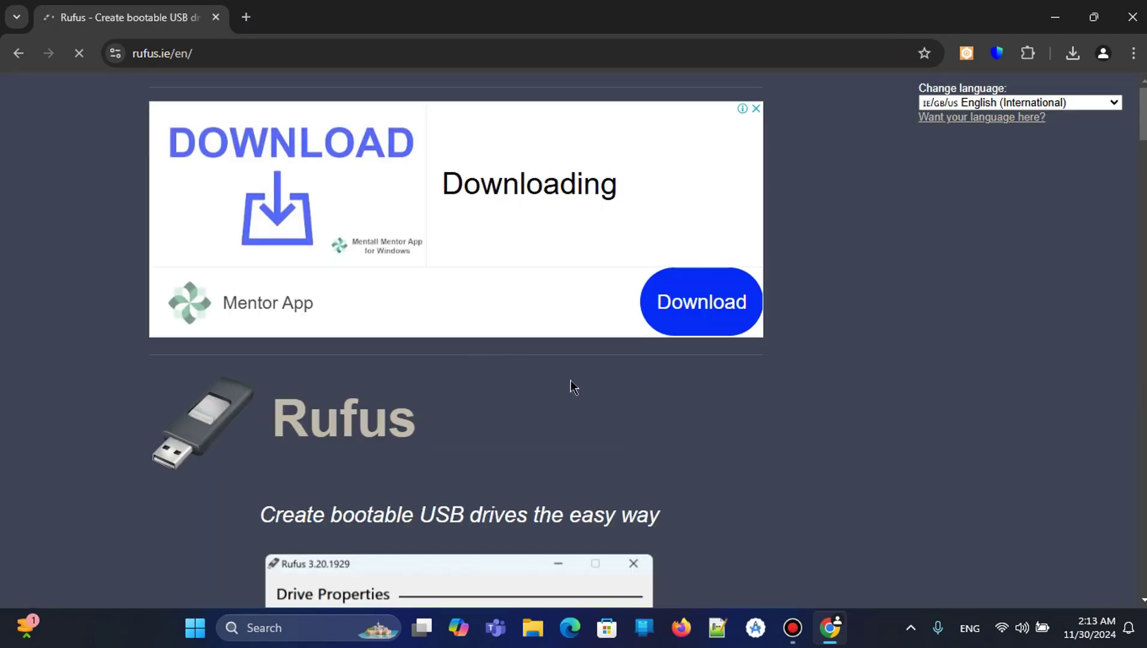
- Download the portable Windows x64 release rufus-4.6p.exe and launch it, closing the browser
scroll(547, 417, down, 2)
scroll(546, 417, down, 17)
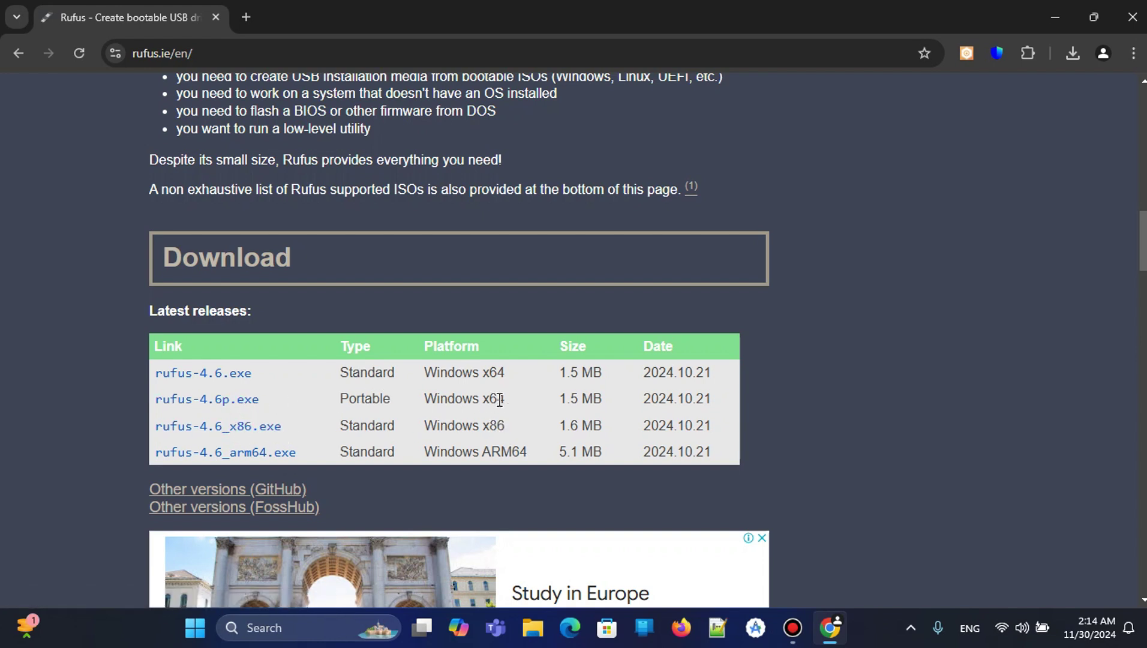
click(223, 400)
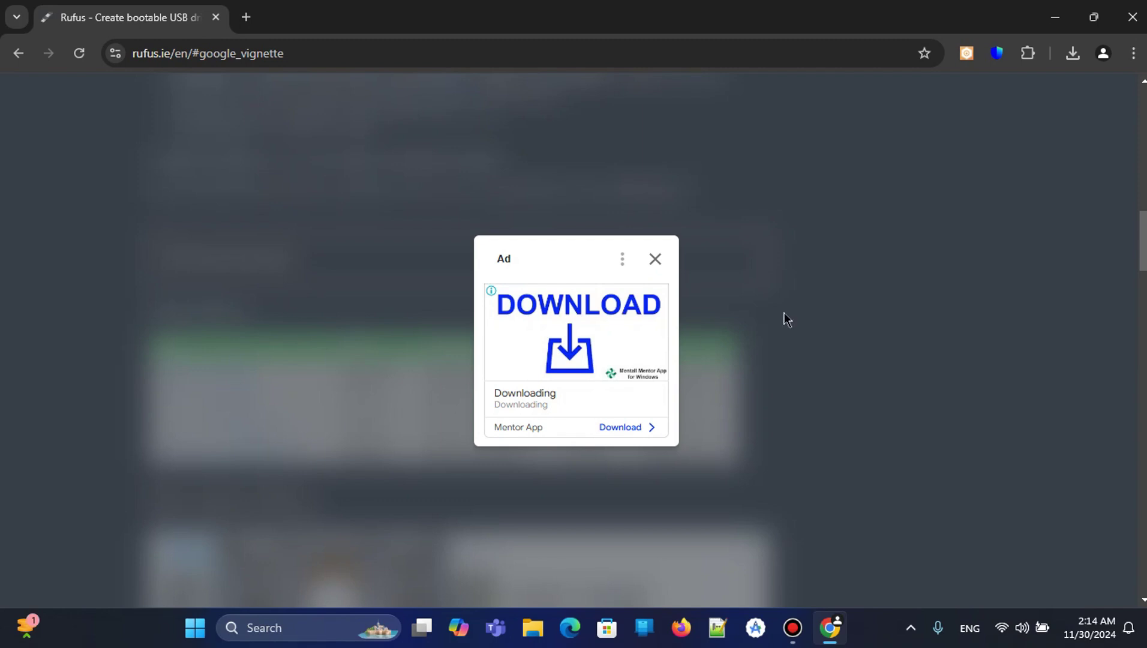
click(656, 260)
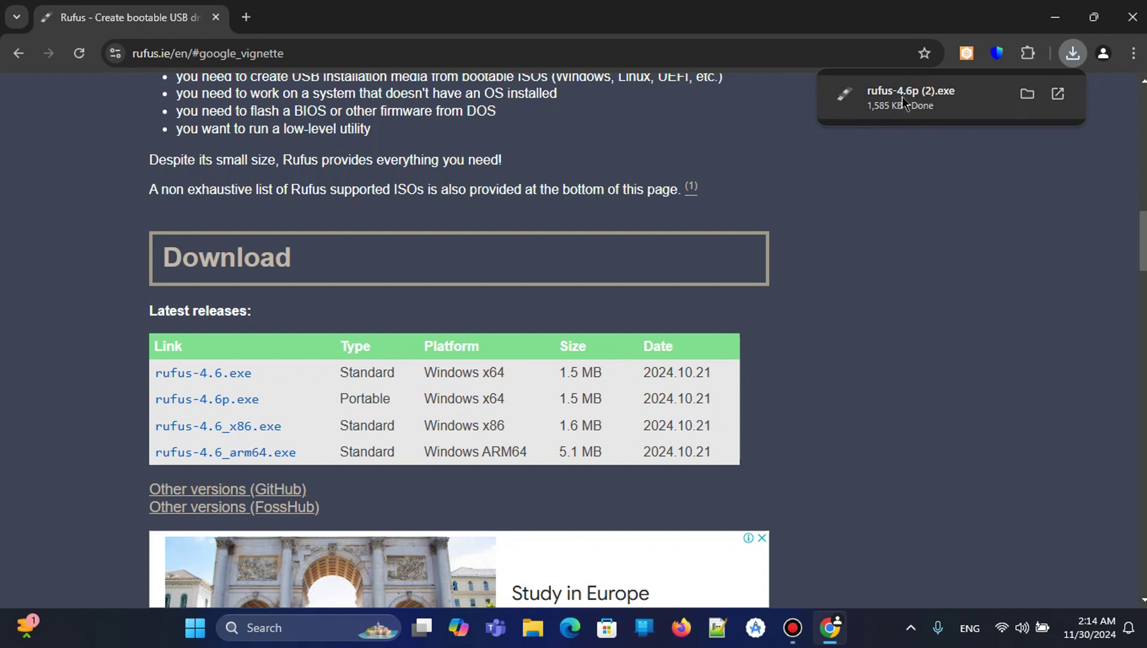
click(903, 101)
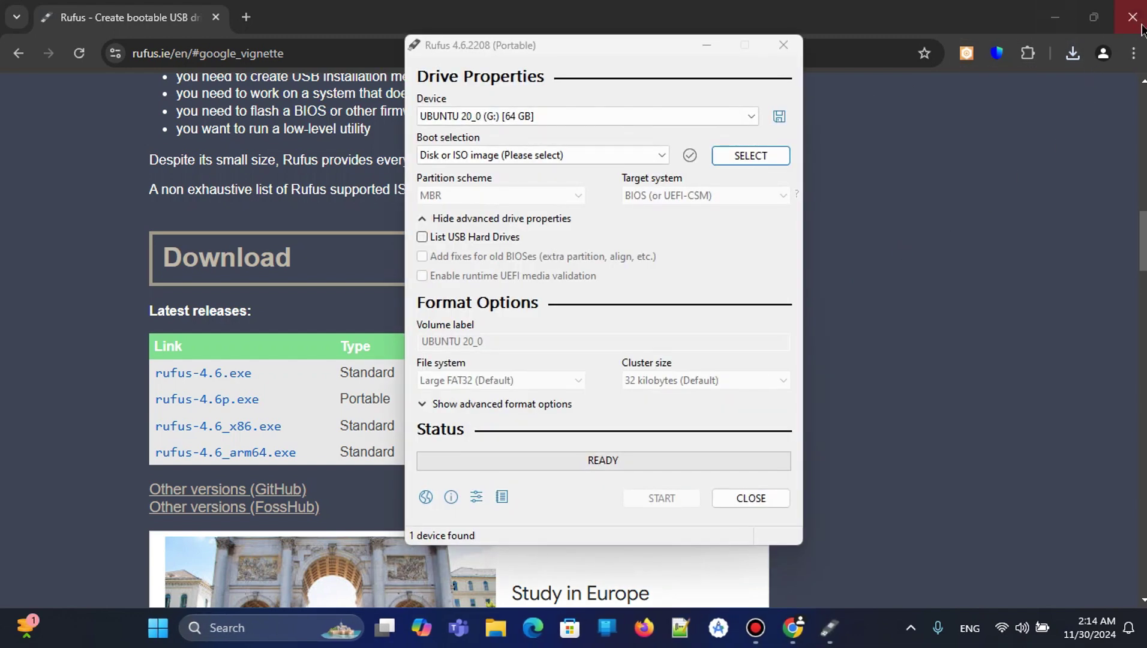
click(1142, 27)
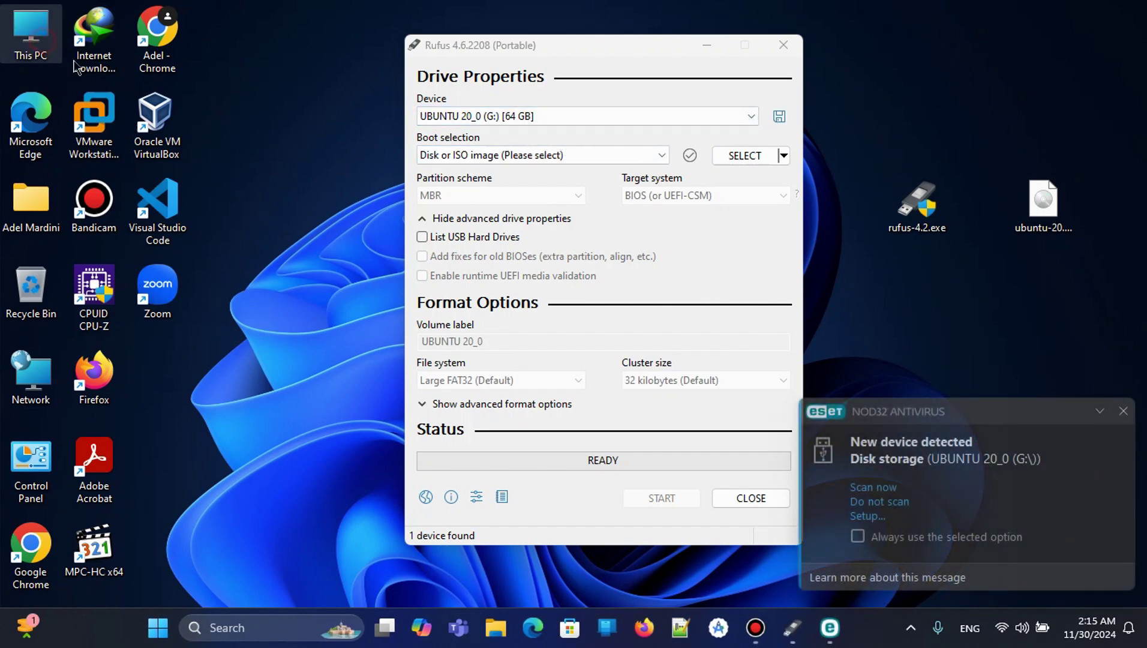
- Check in This PC which drive letter and label the USB stick has
double_click(31, 36)
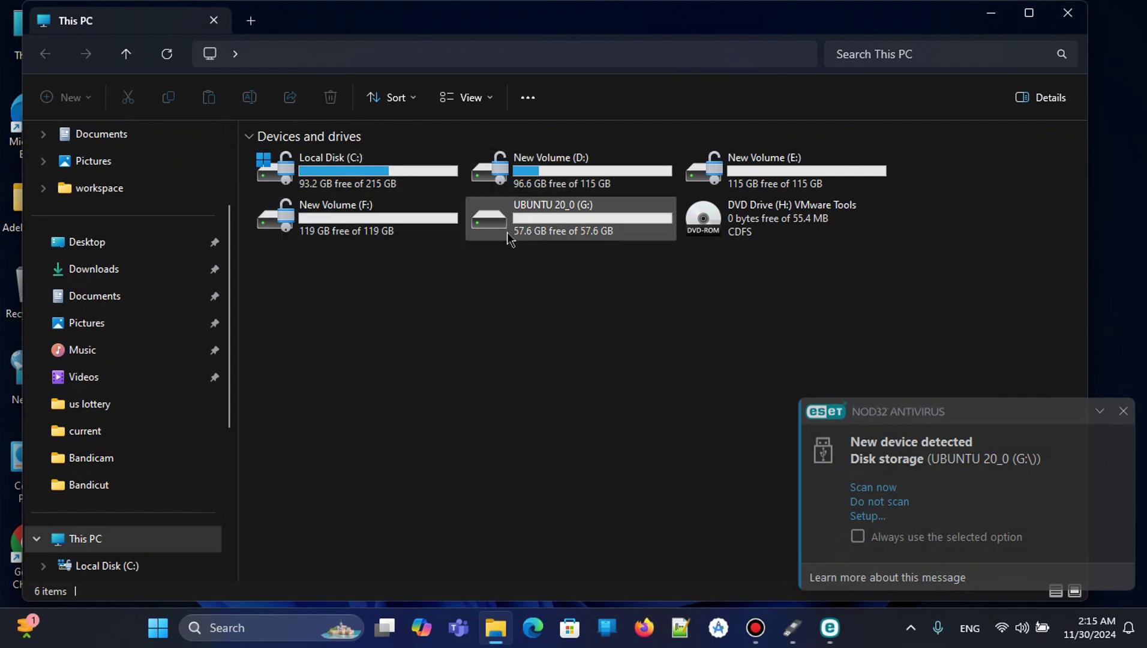
click(547, 213)
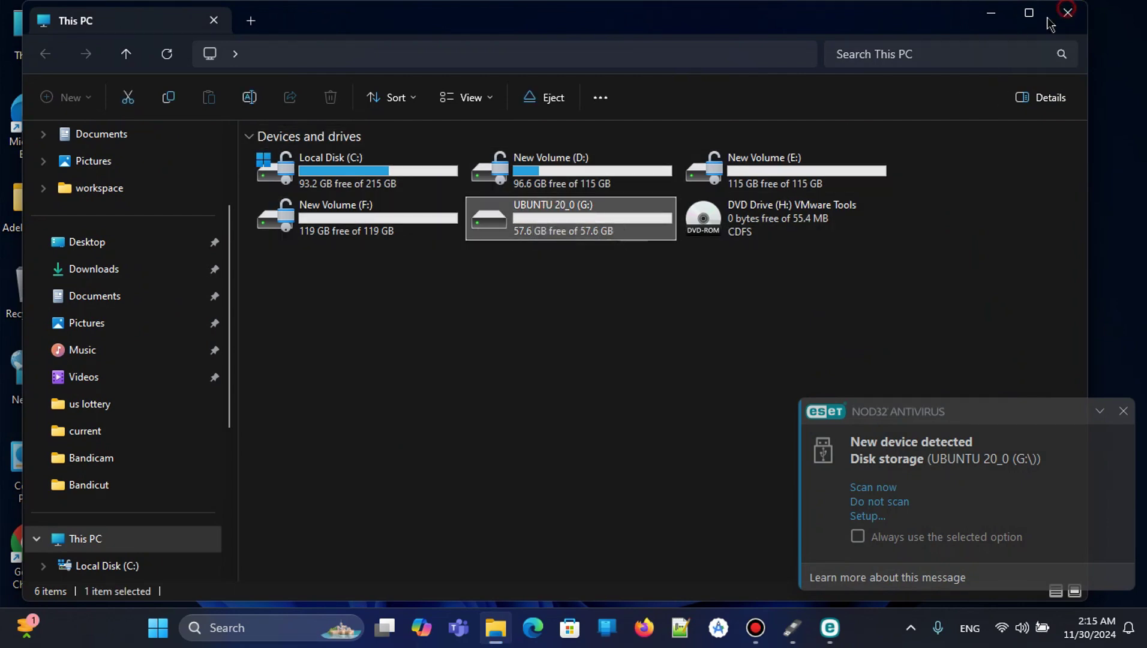
click(1067, 13)
- Choose the UBUNTU 20_0 (G:) drive as the device and load the desktop's ubuntu-20.04.2.0-desktop-amd64.iso as the boot image
click(529, 115)
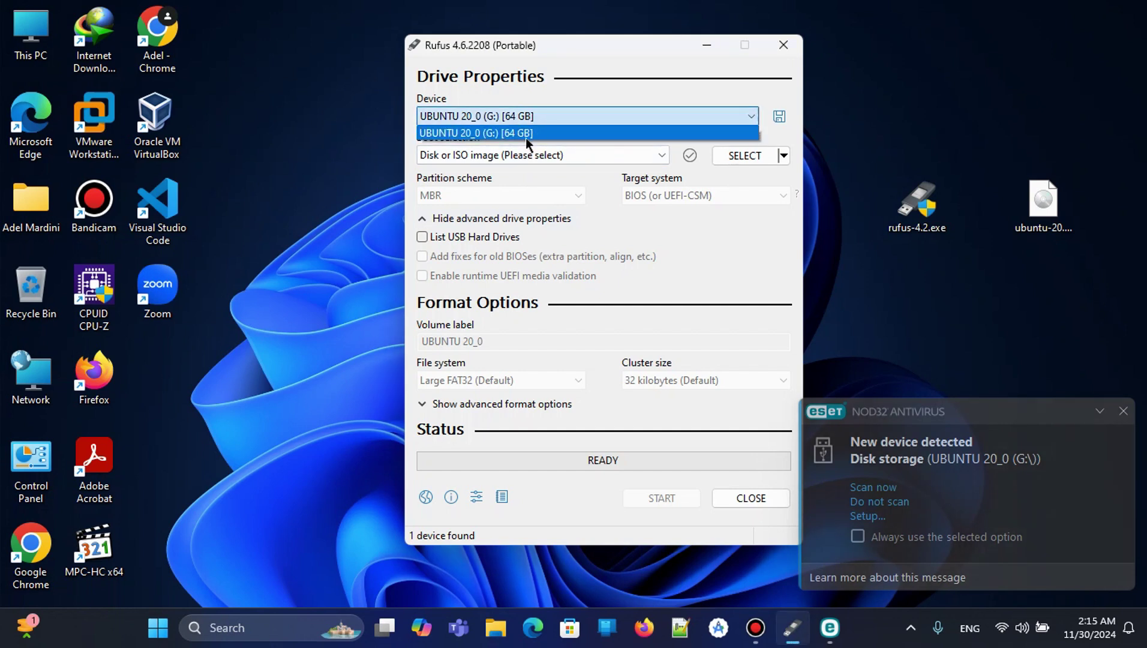
click(528, 134)
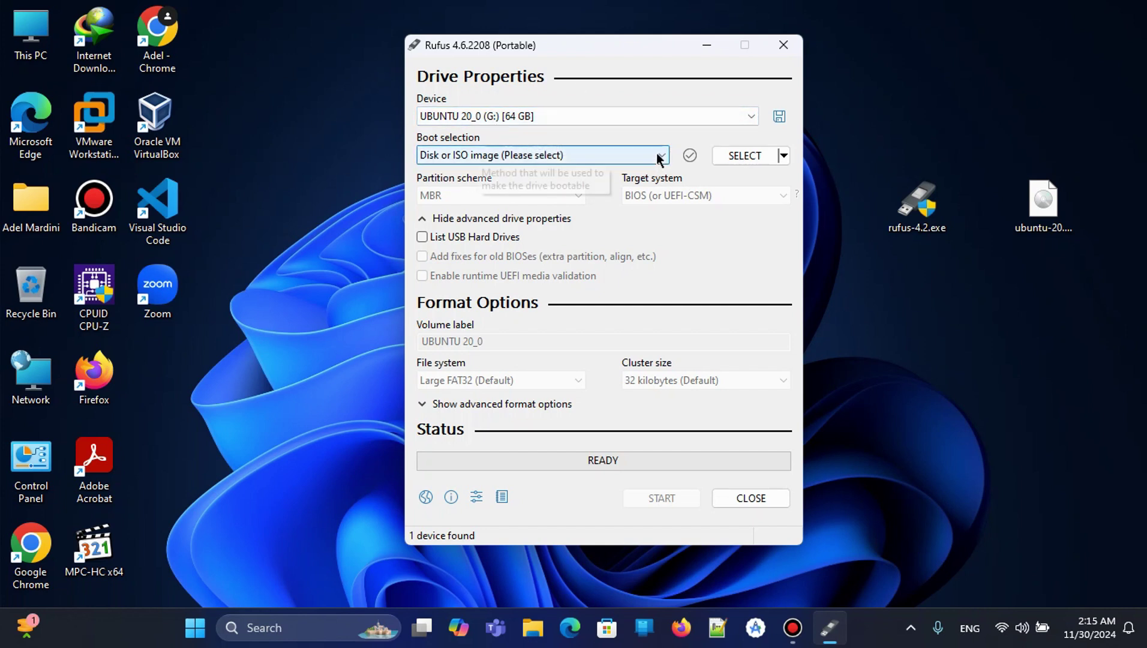
drag(1042, 222, 726, 157)
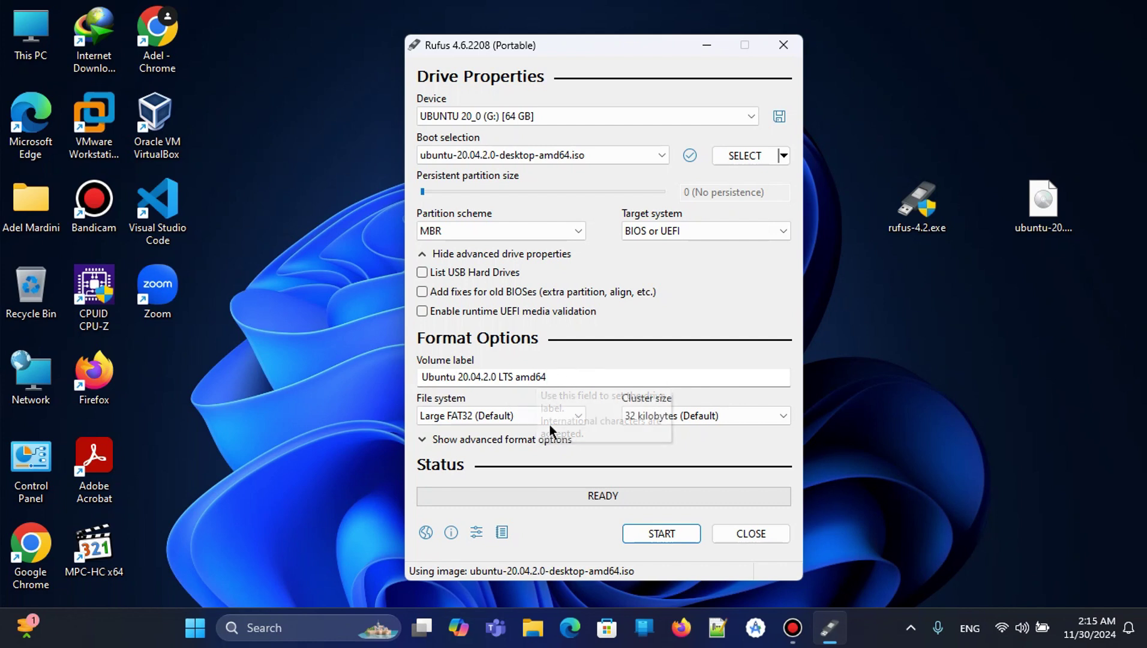
- Set the volume label to "Ubuntu iso", keeping the Large FAT32 (Default) file system
click(420, 378)
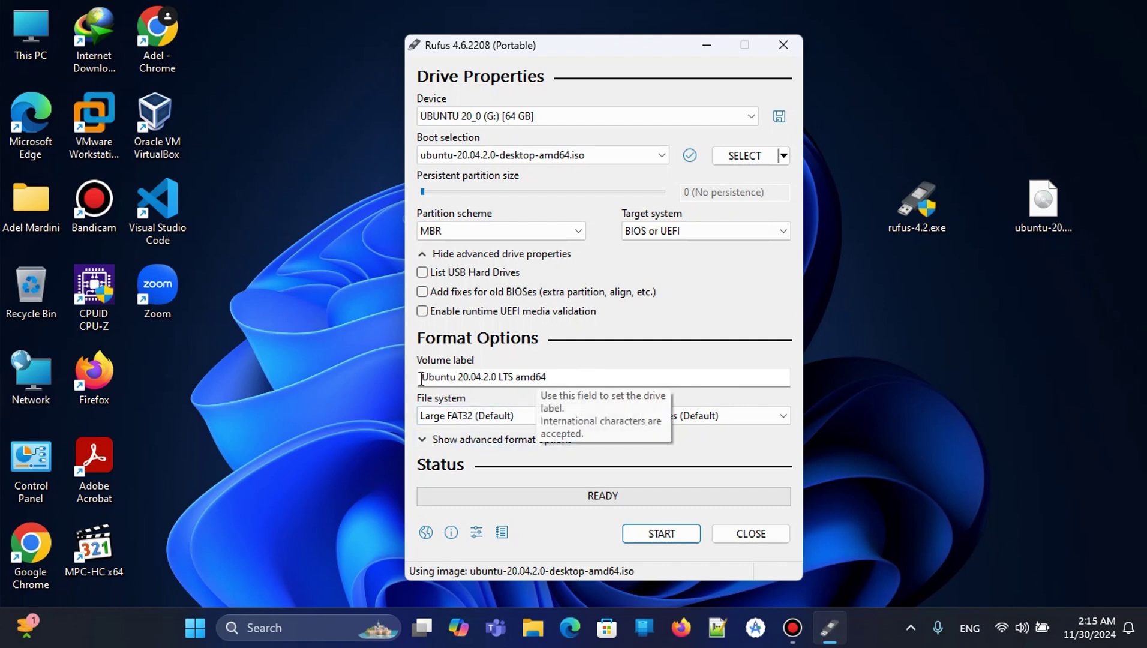
drag(552, 376, 459, 376)
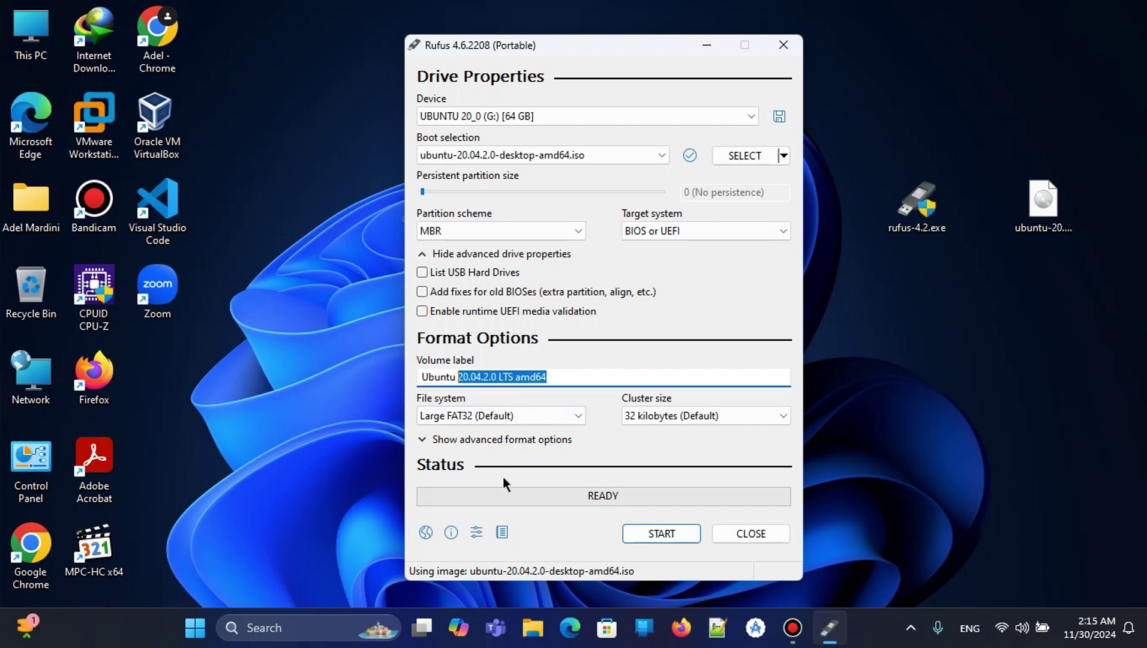
key(BackSpace)
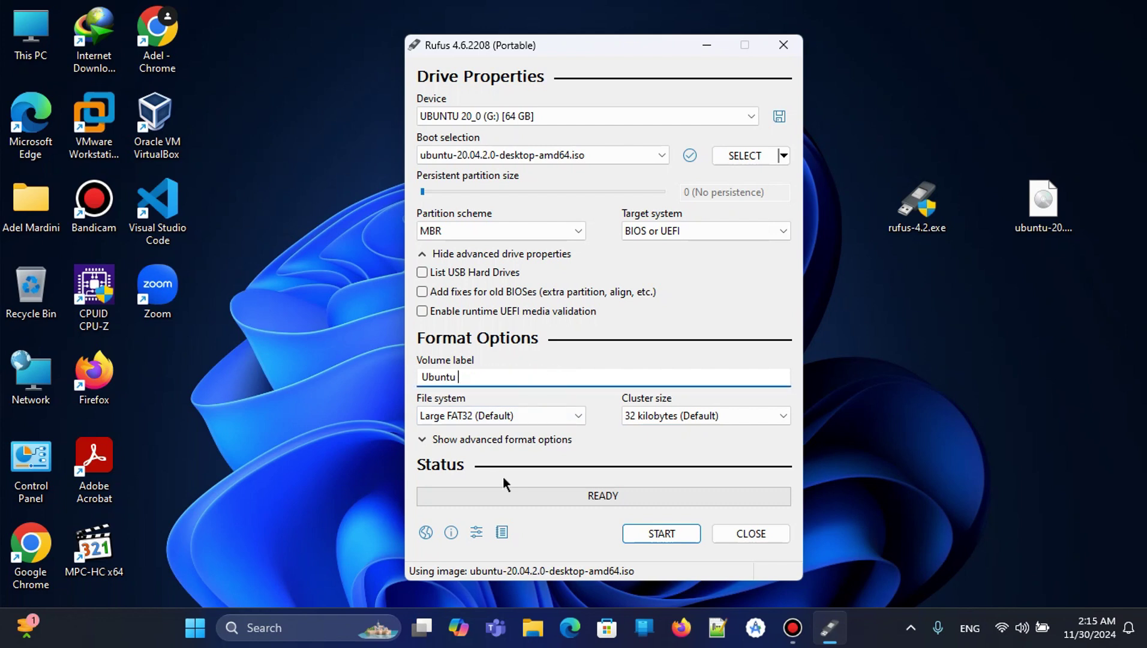
key(BackSpace)
text(iso)
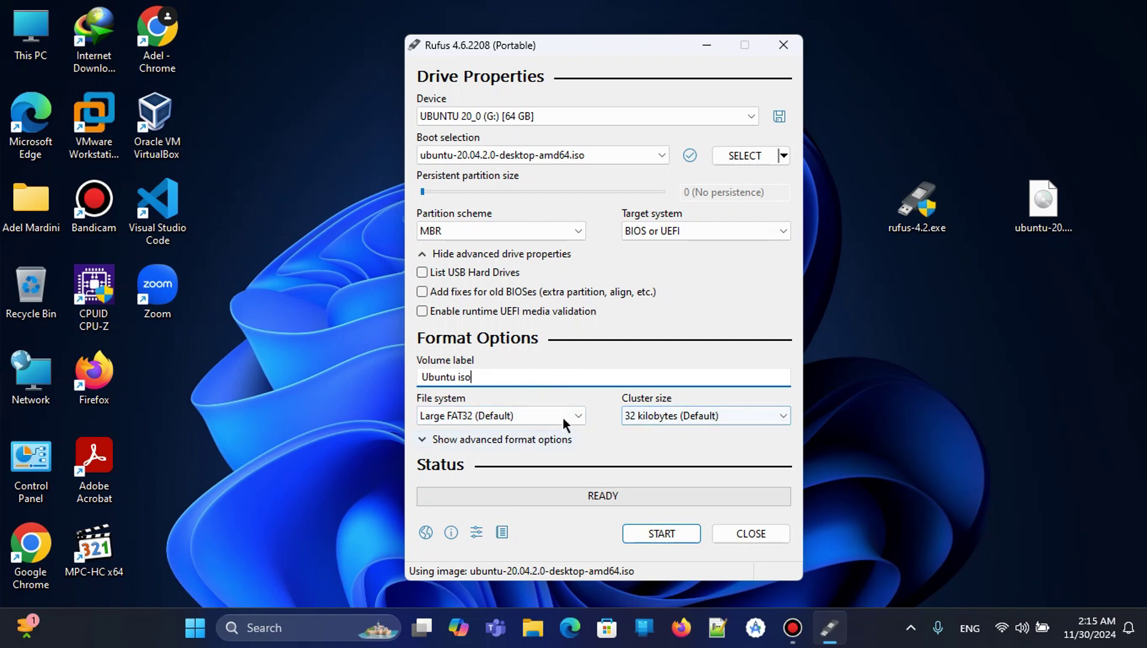
click(578, 415)
click(580, 415)
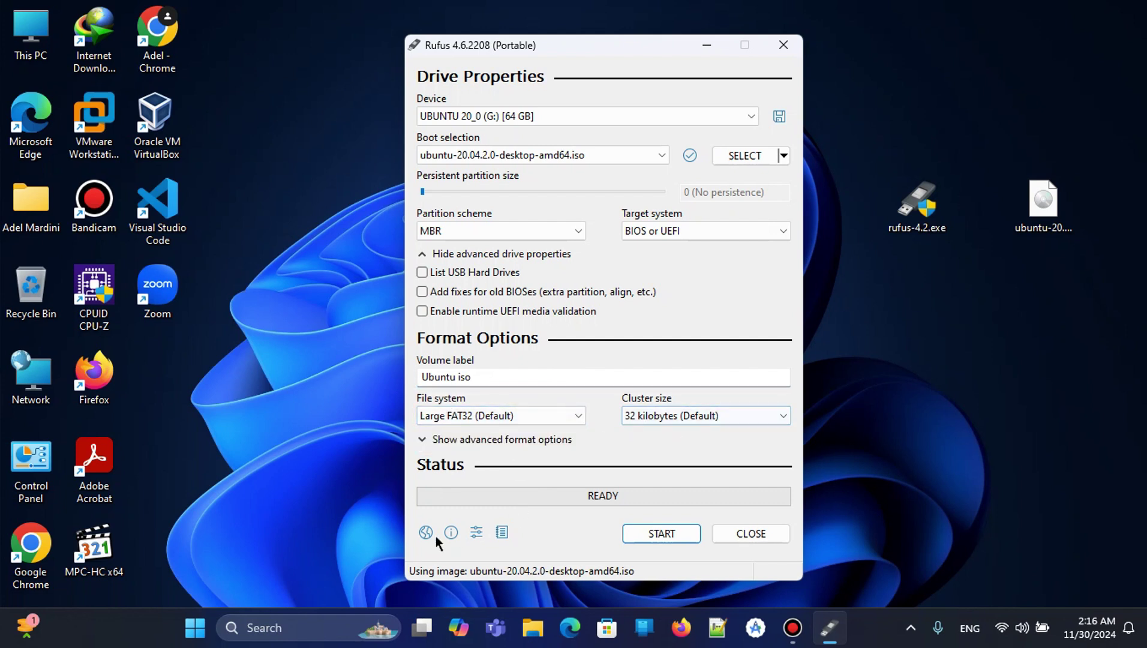
- Start writing the drive in ISO Image mode, accept the bootloader and data-loss warnings, and dismiss the antivirus notification
click(650, 534)
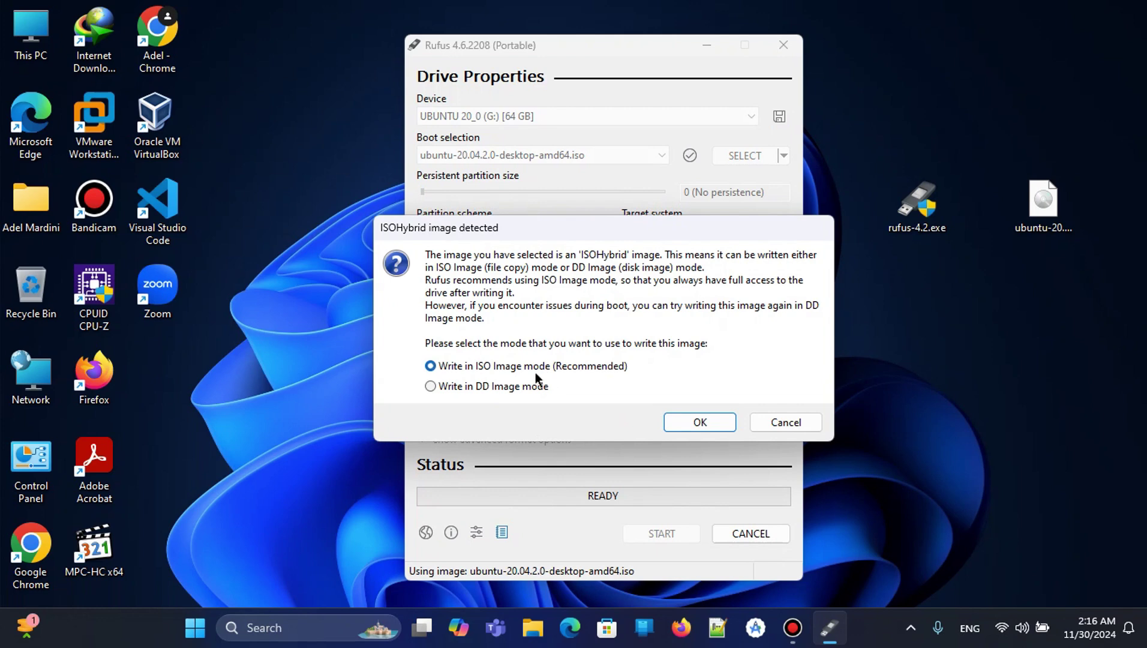
click(700, 422)
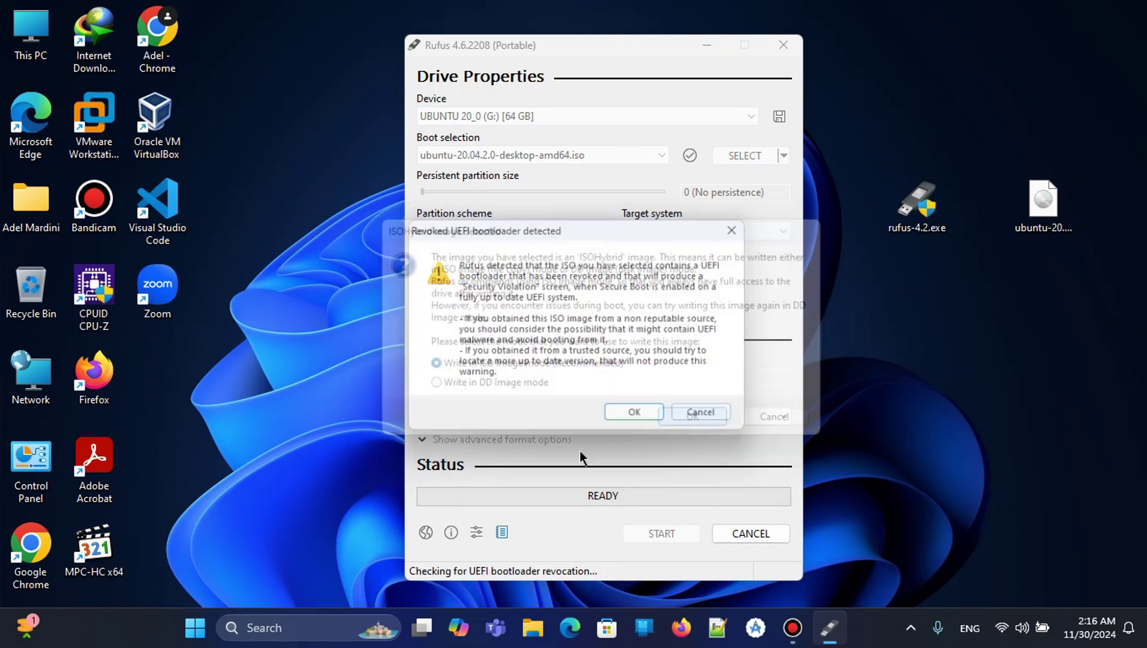
click(650, 413)
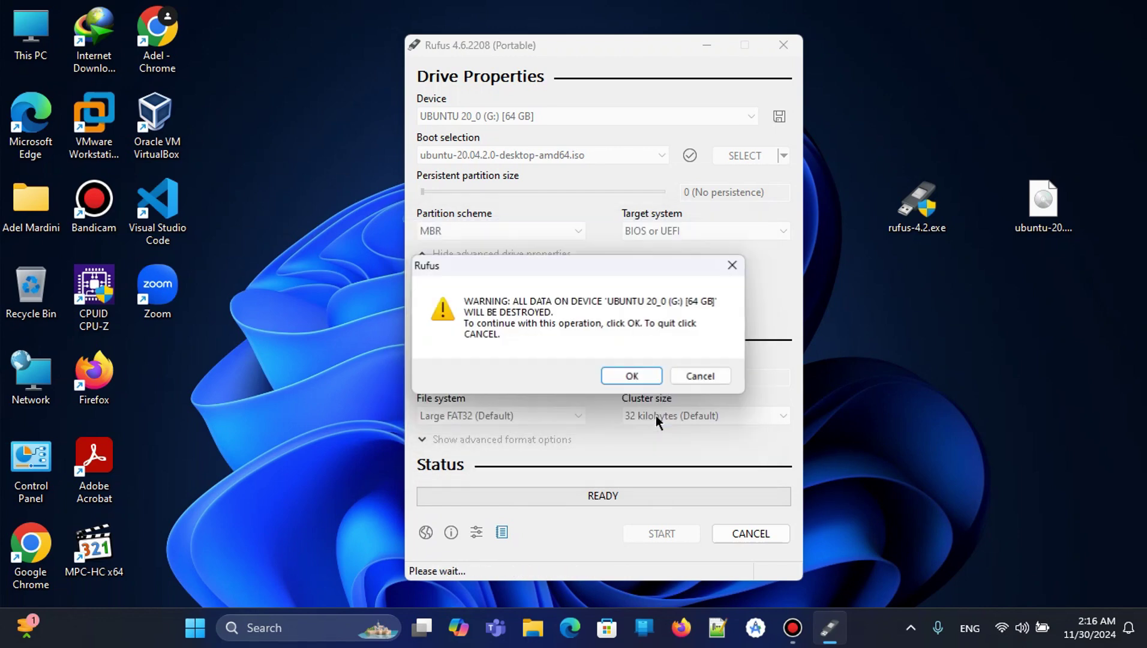
click(635, 376)
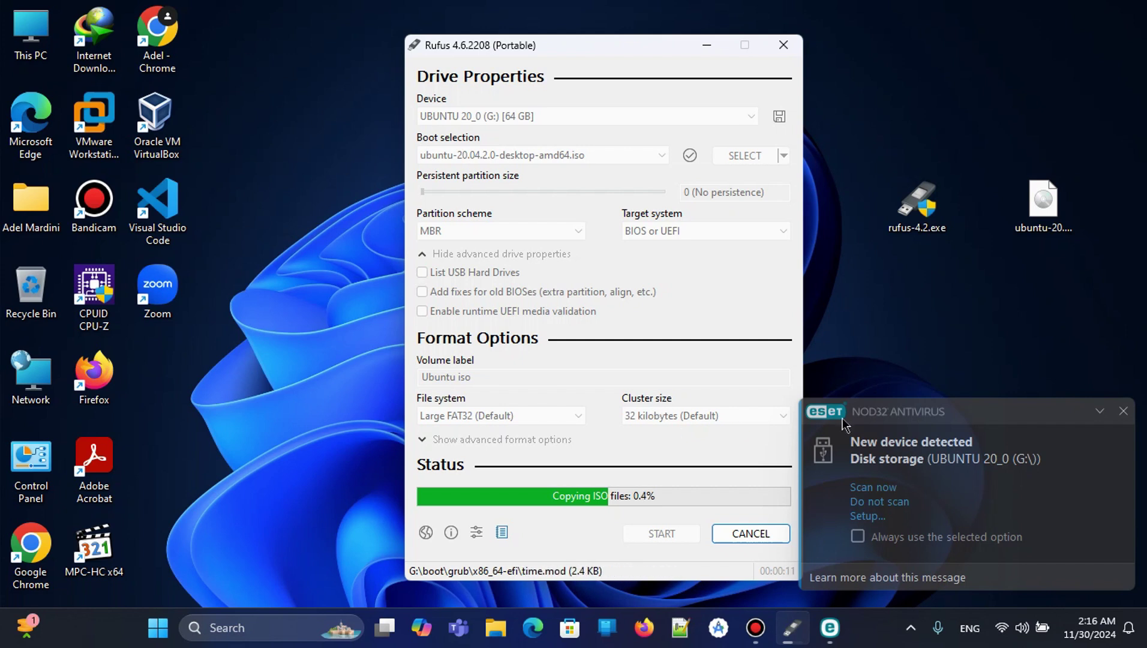
click(1123, 411)
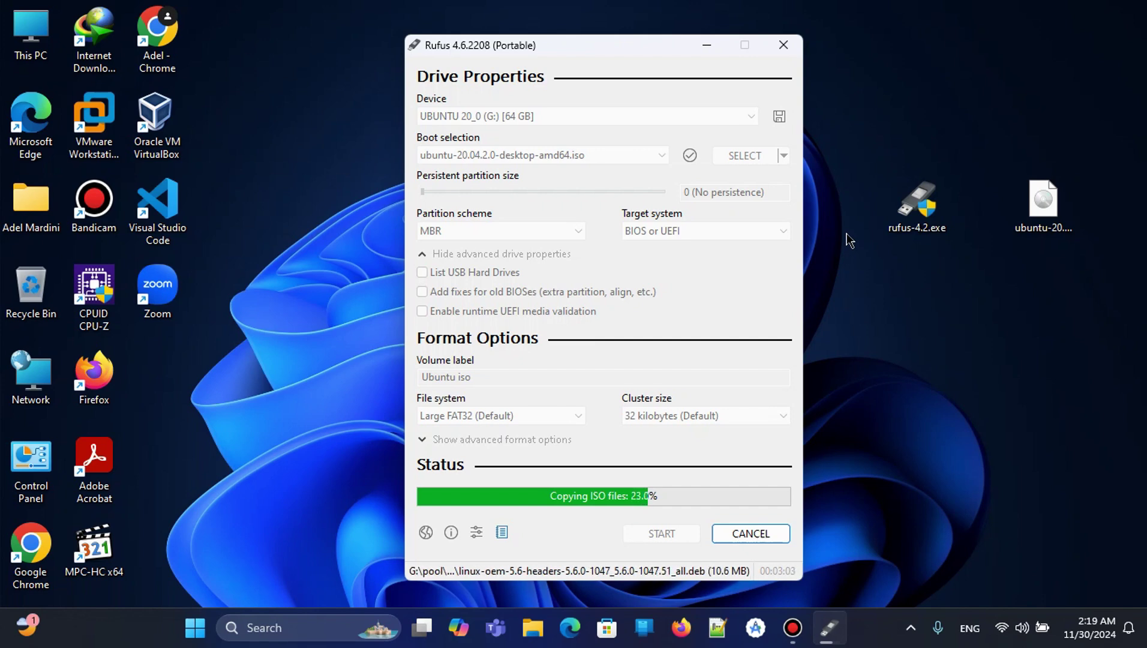
click(794, 628)
click(794, 629)
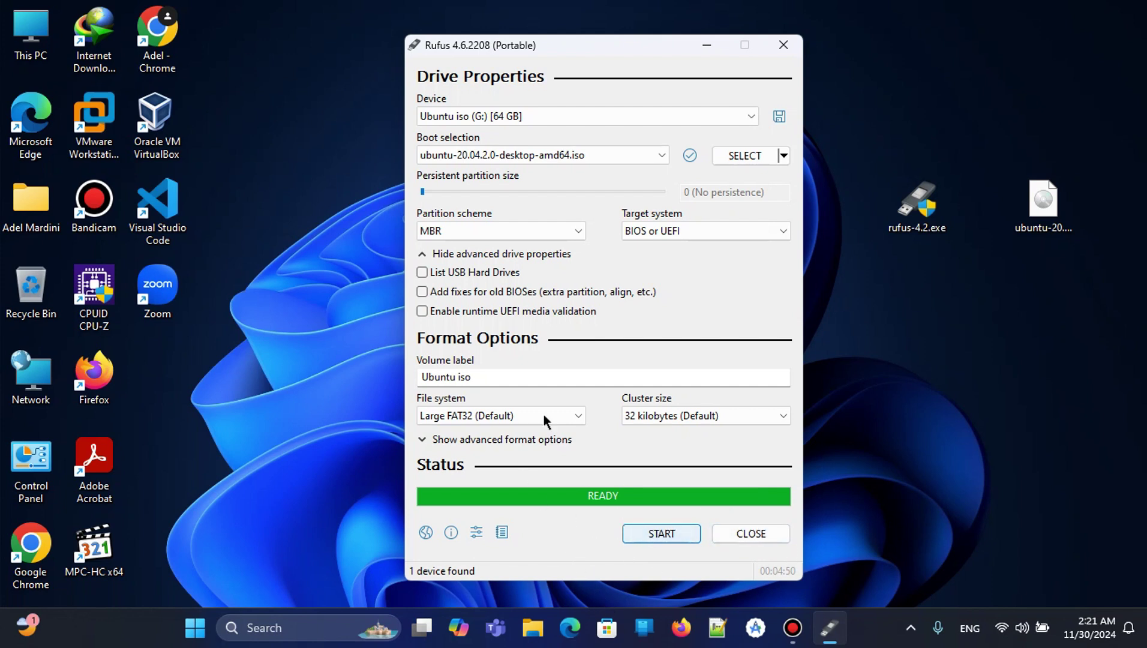
- Close Rufus once writing the bootable Ubuntu drive is complete
click(744, 533)
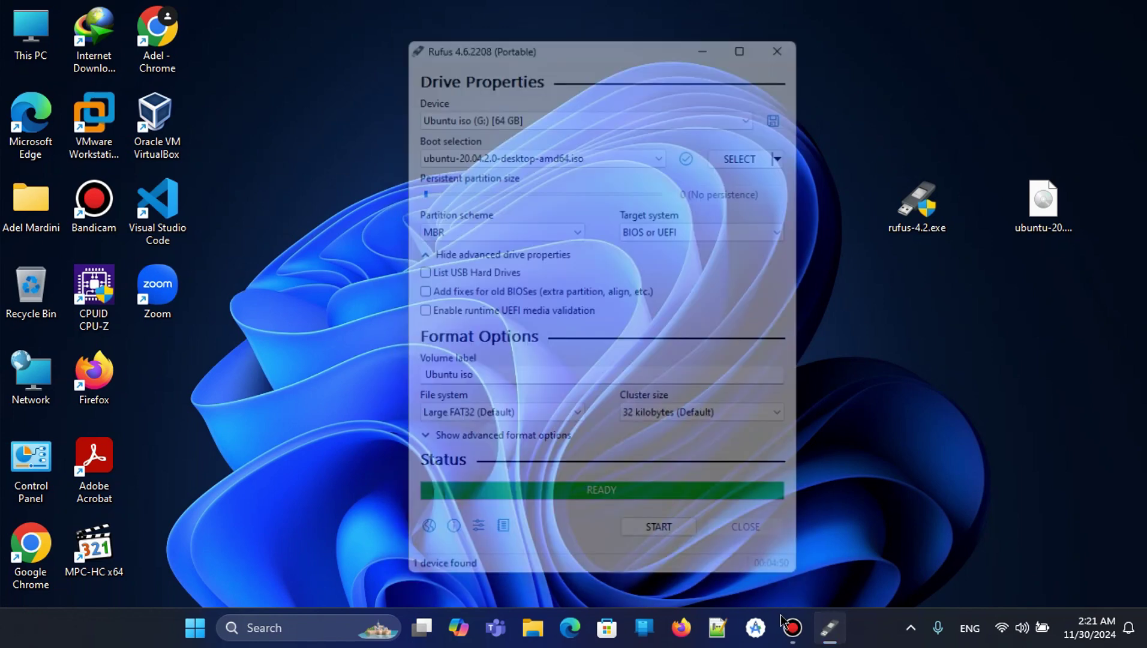
click(828, 630)
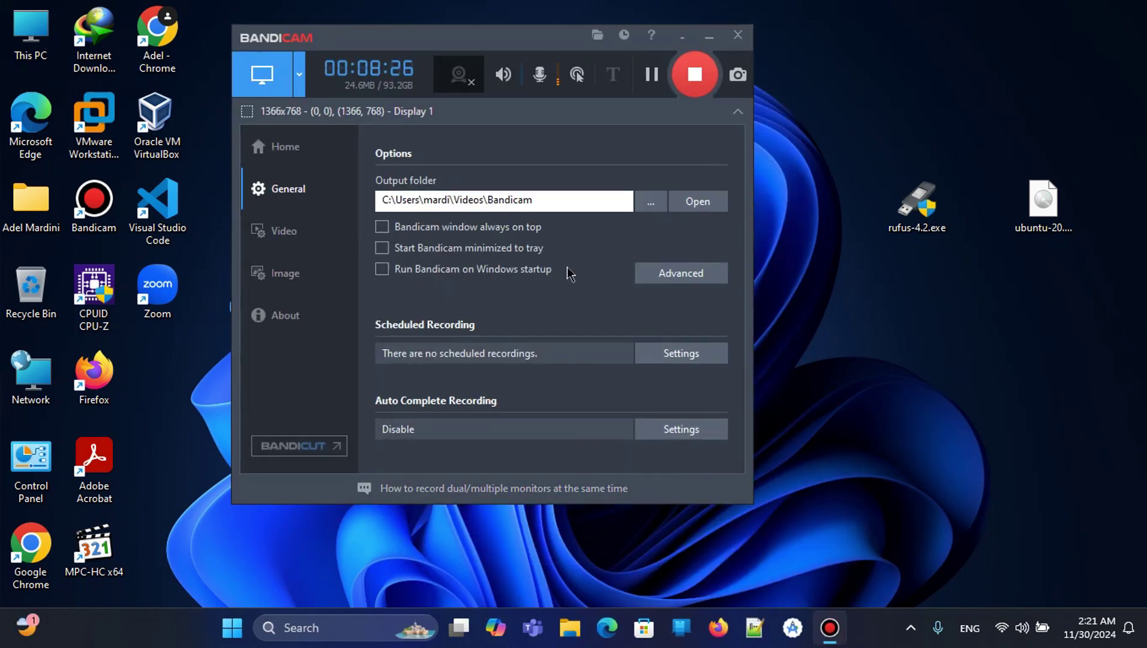